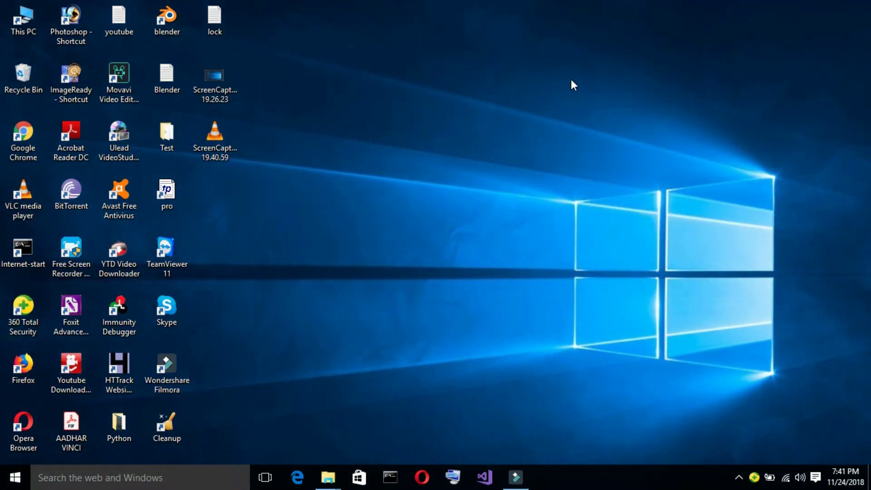
# Step: Create a new desktop folder and name it Sun
pyautogui.rightClick(587, 80)
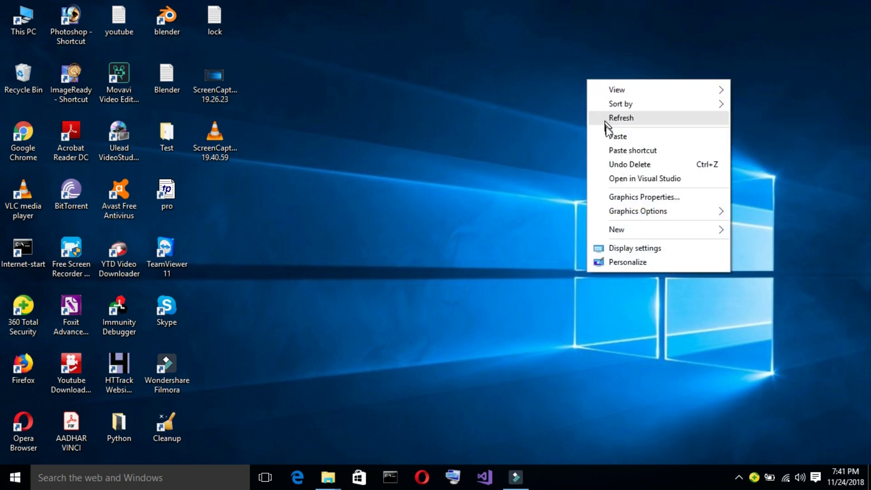
pyautogui.moveTo(654, 229)
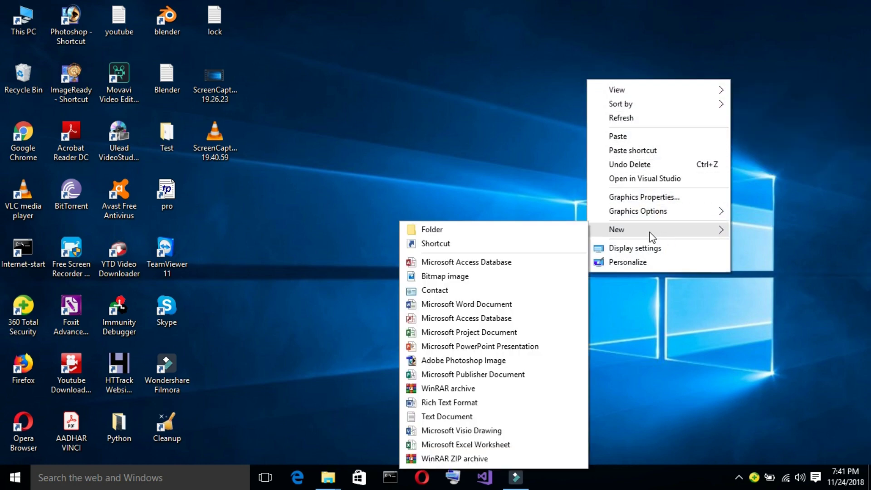
pyautogui.click(584, 229)
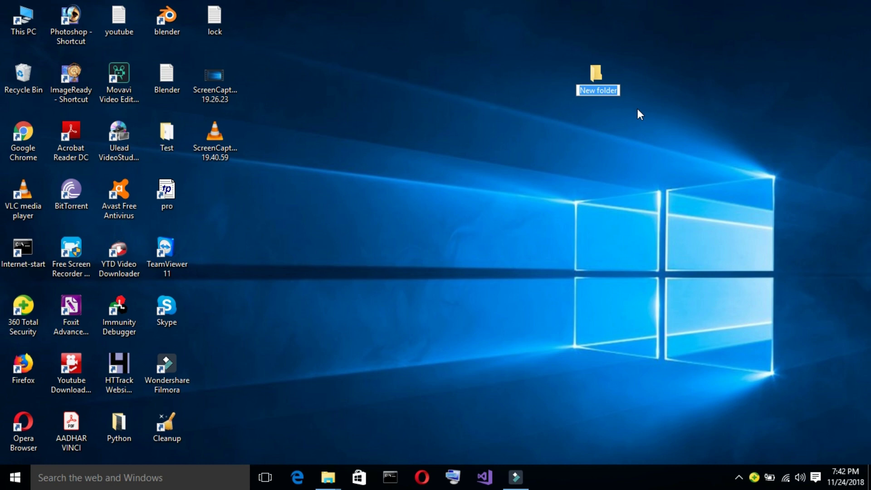
pyautogui.write('S')
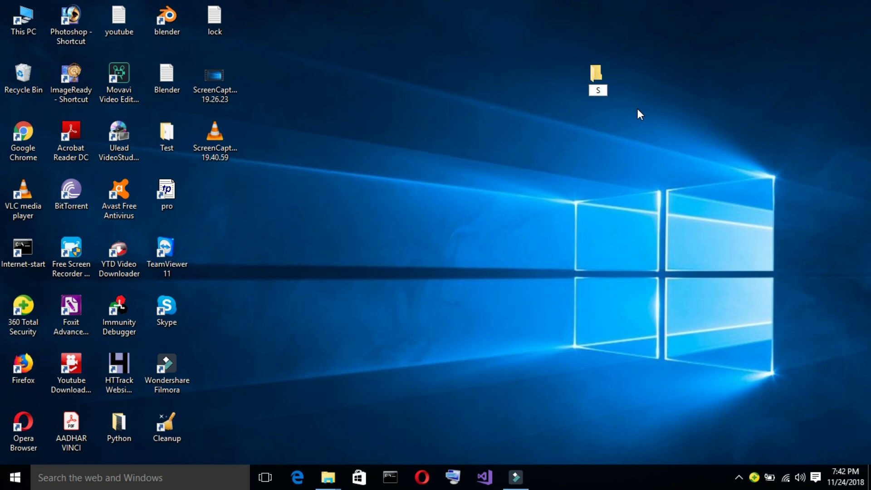
pyautogui.write('un')
pyautogui.press('Return')
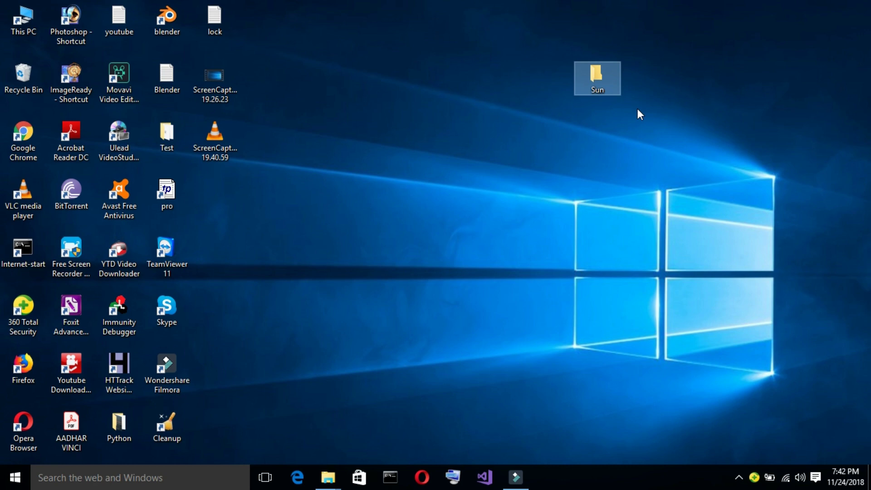
# Step: Inside the Sun folder, create a New Text Document with the default name
pyautogui.doubleClick(595, 74)
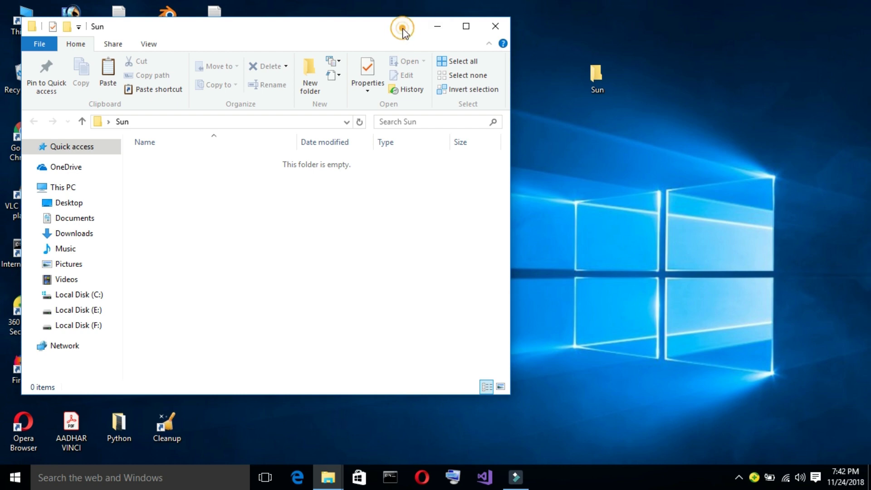
pyautogui.moveTo(402, 33)
pyautogui.mouseDown()
pyautogui.moveTo(576, 61)
pyautogui.moveTo(720, 65)
pyautogui.mouseUp()
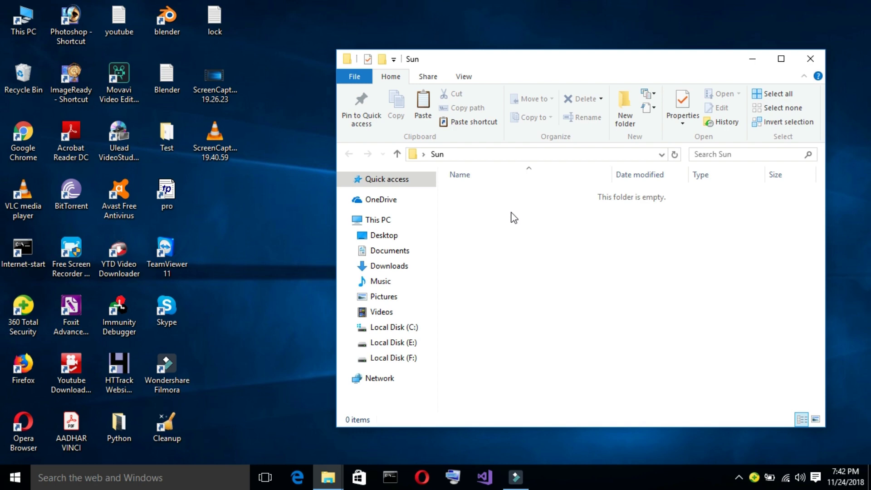
pyautogui.rightClick(514, 218)
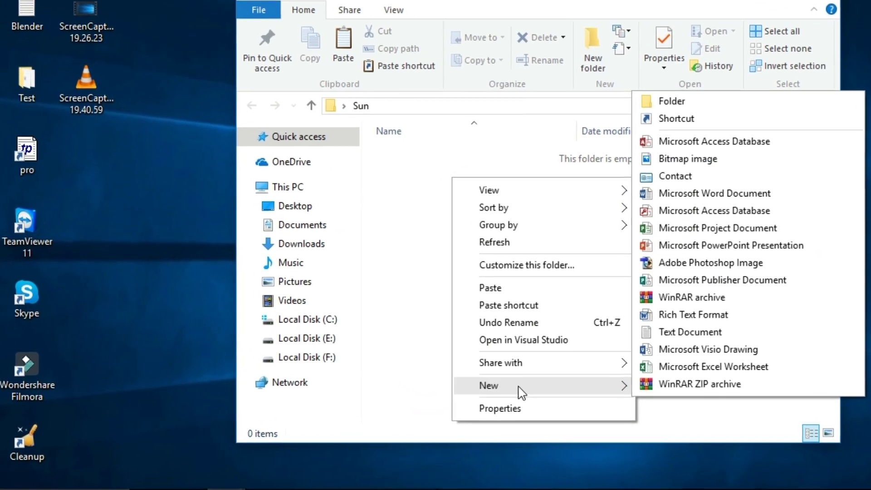
pyautogui.moveTo(541, 381)
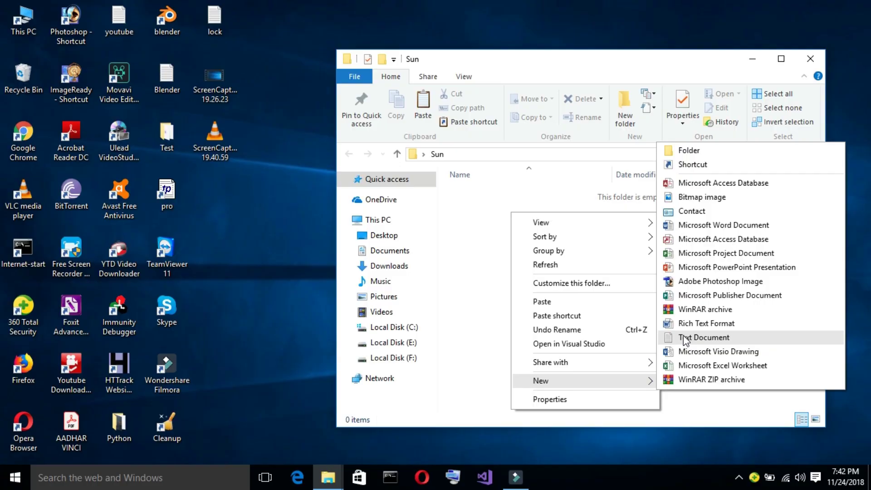
pyautogui.click(597, 309)
pyautogui.press('Return')
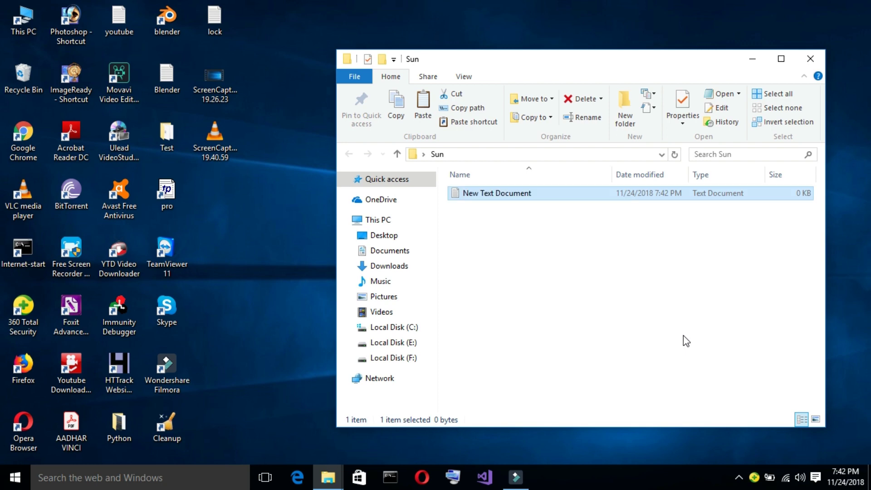
# Step: Copy the whole locker script from lock.txt and paste it into the new document
pyautogui.doubleClick(460, 194)
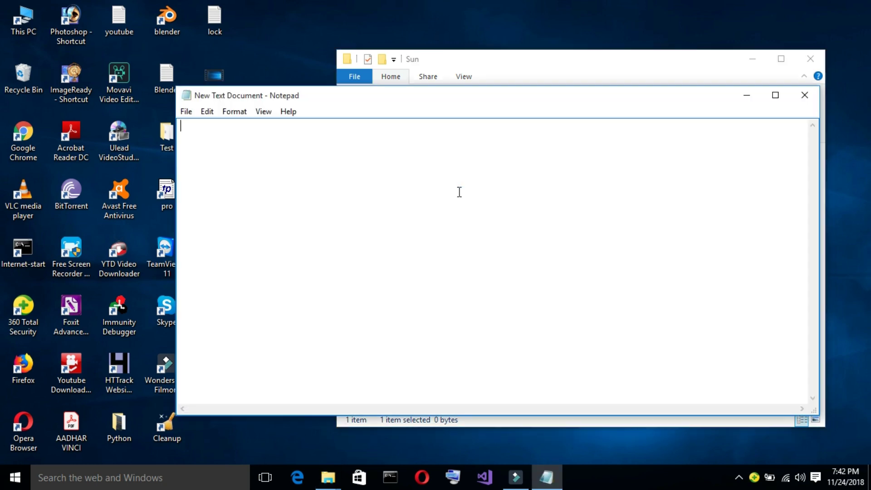
pyautogui.doubleClick(218, 17)
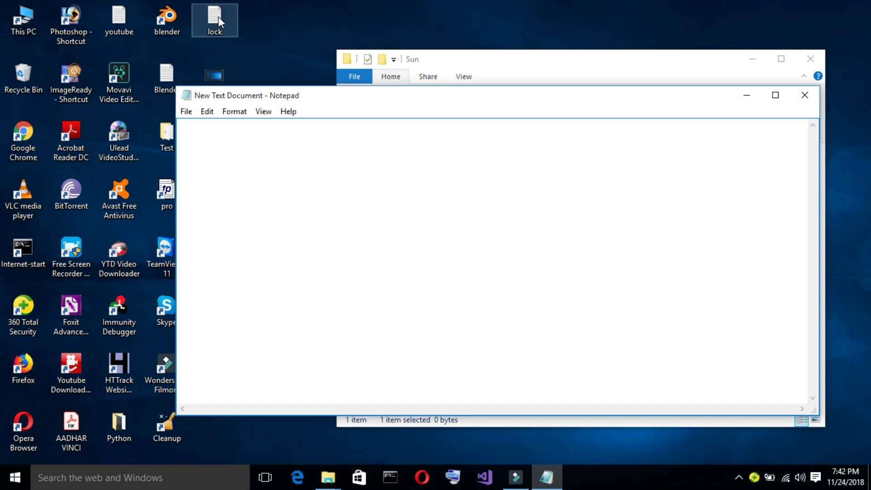
pyautogui.click(218, 18)
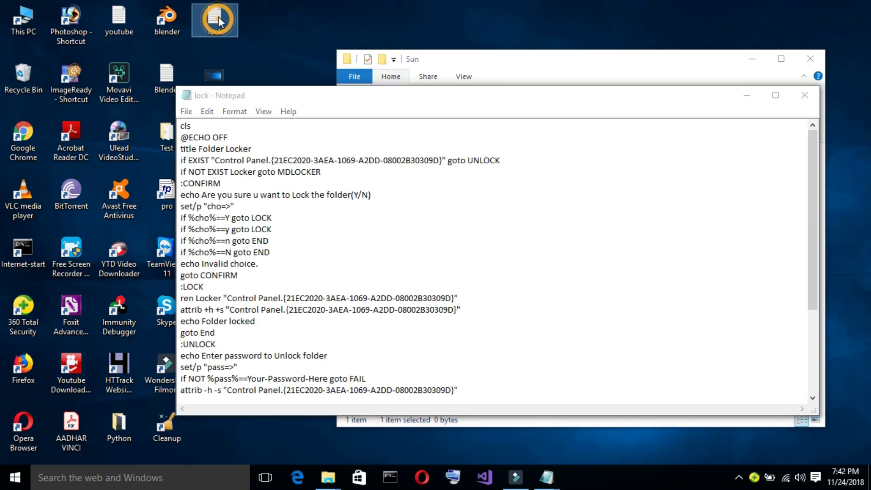
pyautogui.click(180, 125)
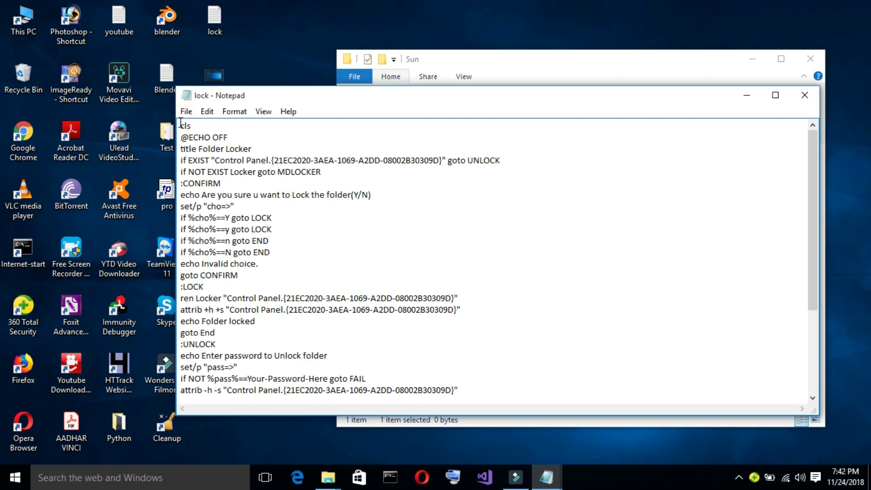
pyautogui.hotkey('ctrl', 'a')
pyautogui.hotkey('ctrl', 'c')
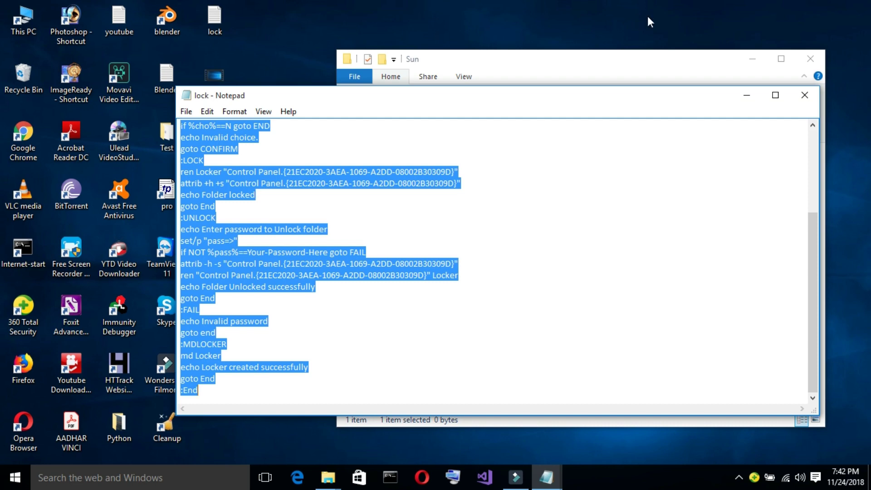
pyautogui.click(805, 95)
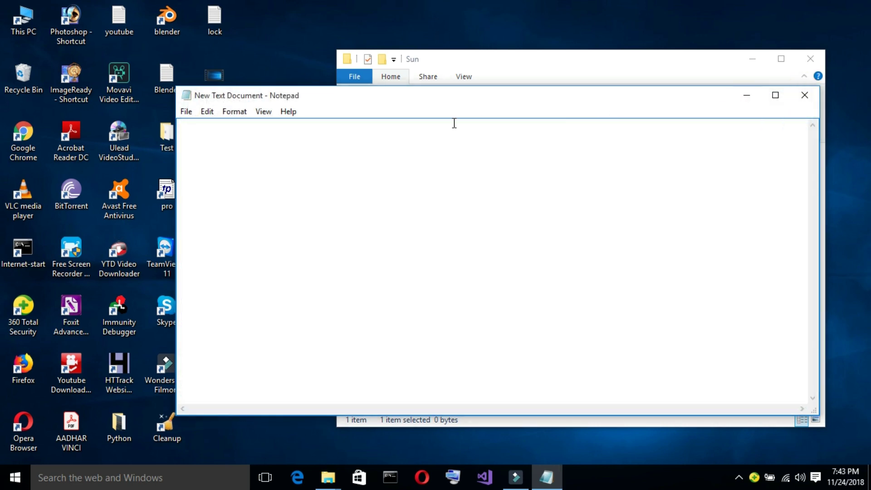
pyautogui.hotkey('ctrl', 'v')
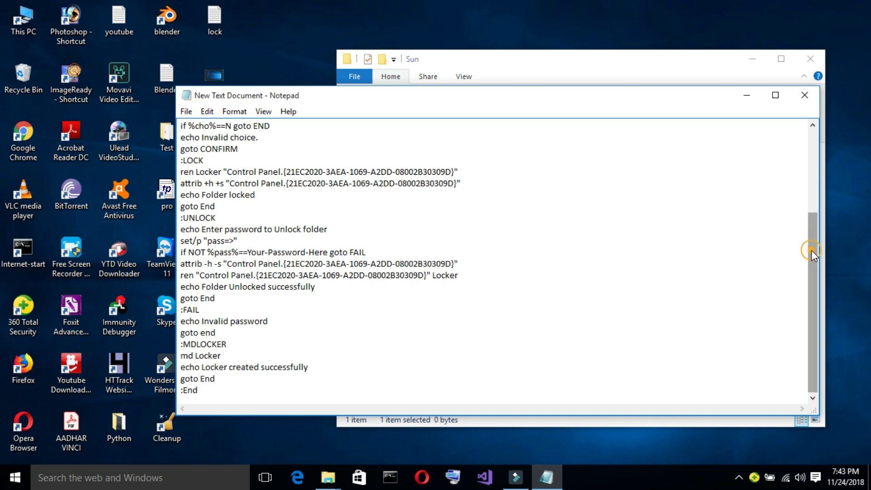
pyautogui.moveTo(812, 250); pyautogui.dragTo(814, 158)
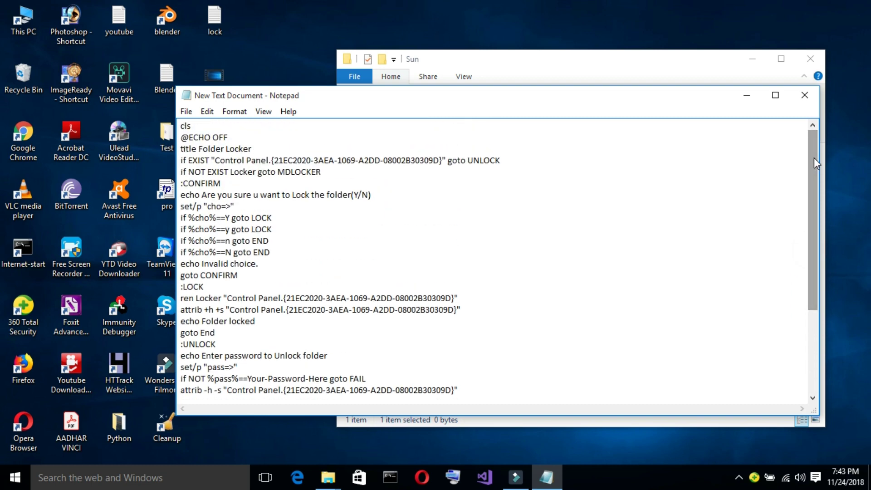
pyautogui.moveTo(813, 157)
pyautogui.mouseDown()
pyautogui.moveTo(817, 191)
pyautogui.moveTo(832, 192)
pyautogui.mouseUp()
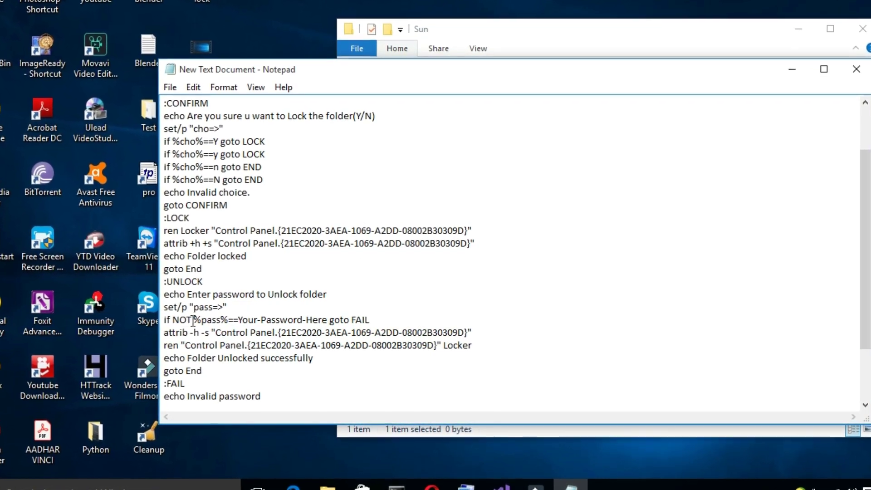
pyautogui.click(194, 319)
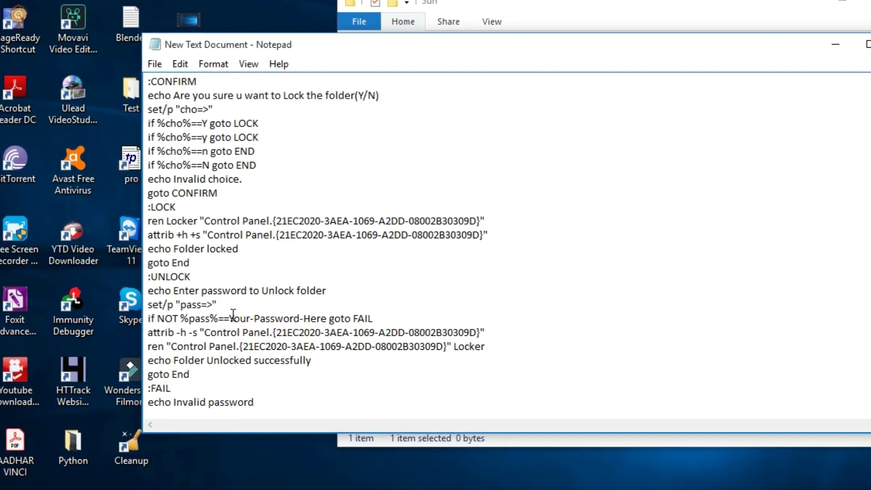
pyautogui.moveTo(233, 315); pyautogui.dragTo(326, 320)
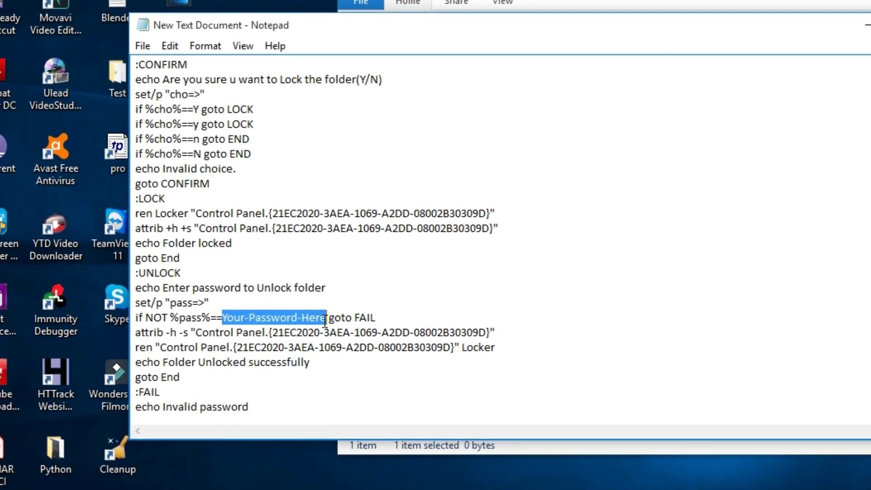
pyautogui.press('BackSpace')
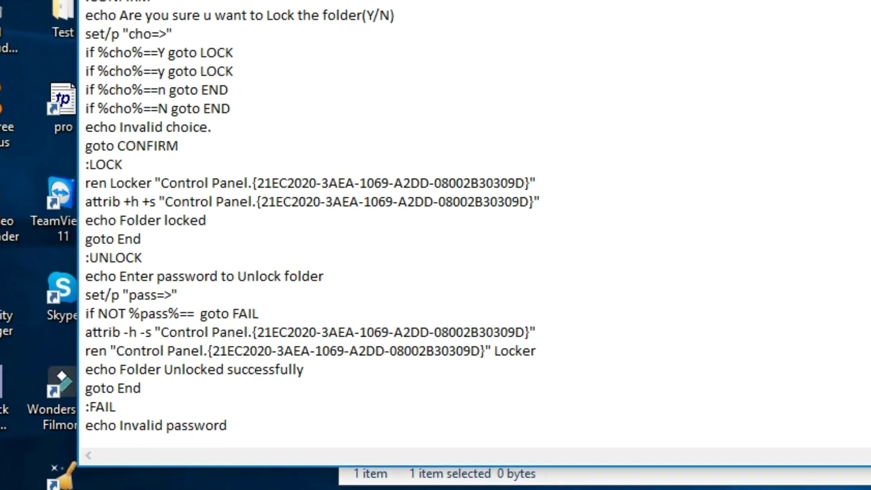
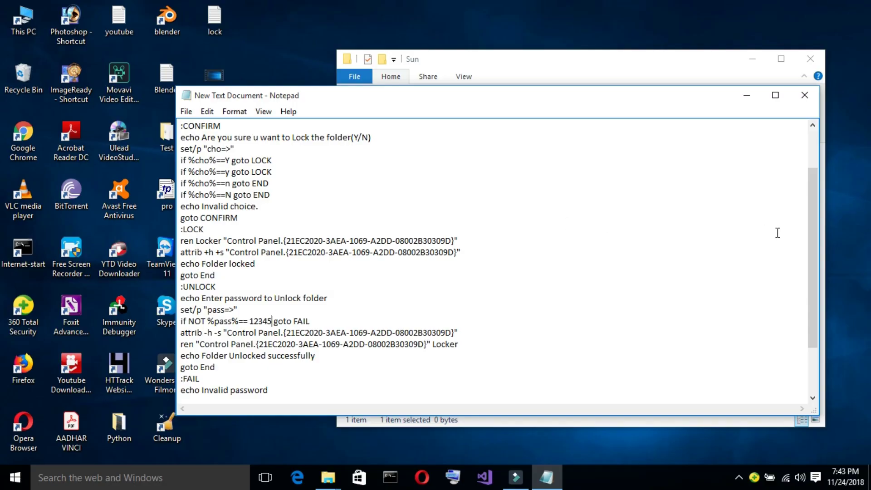
pyautogui.scroll(2, 813, 244)
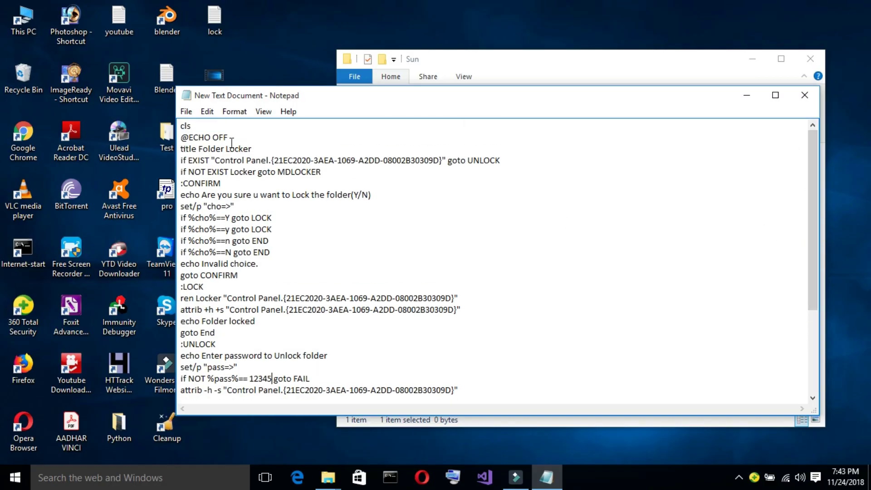
# Step: Save the script as Password.bat with All Files type in Sun, then close Notepad
pyautogui.click(187, 112)
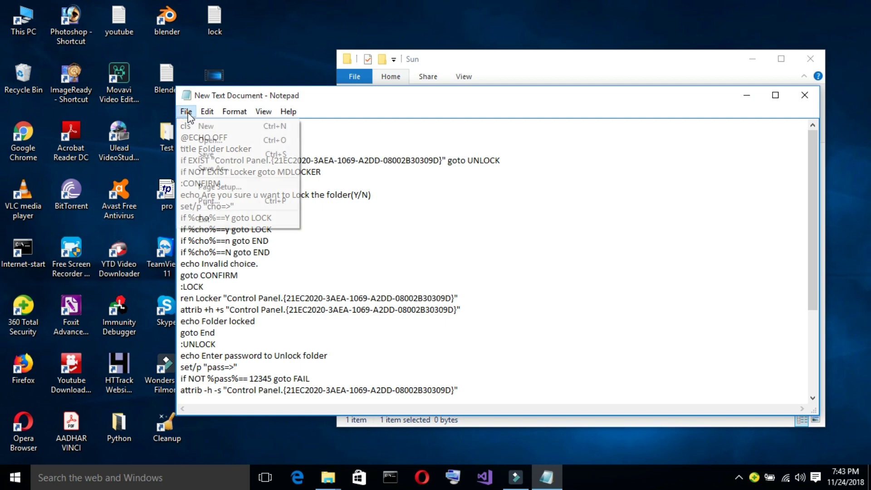
pyautogui.click(210, 167)
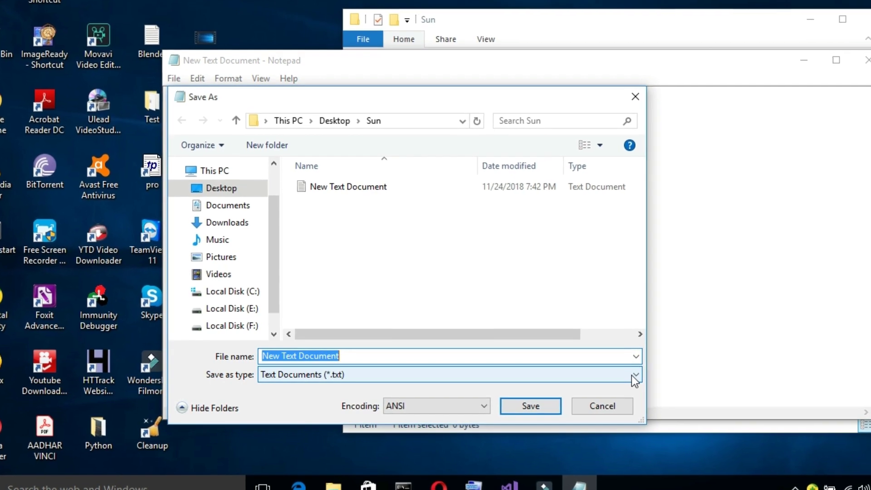
pyautogui.click(633, 375)
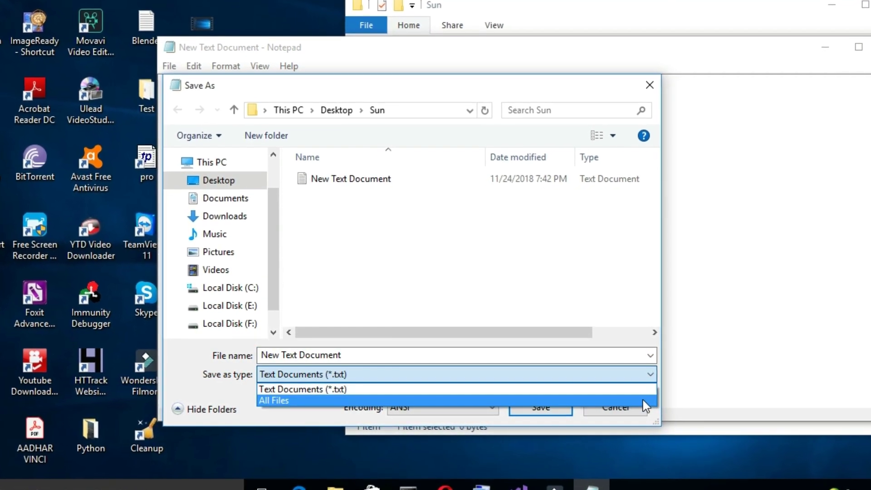
pyautogui.click(639, 400)
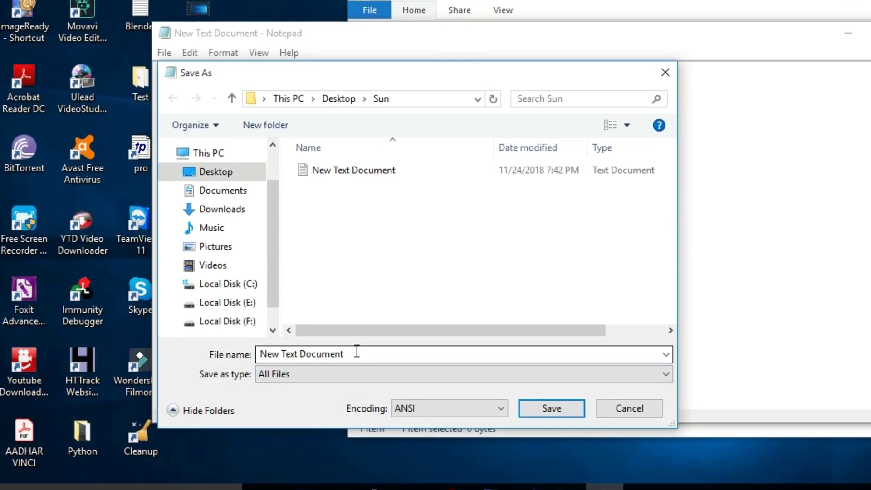
pyautogui.click(356, 352)
pyautogui.press('BackSpace')
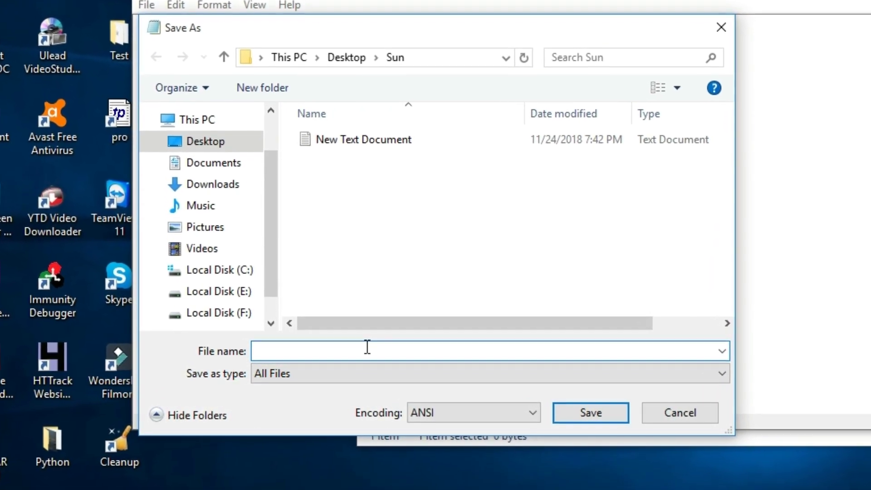
pyautogui.write('P')
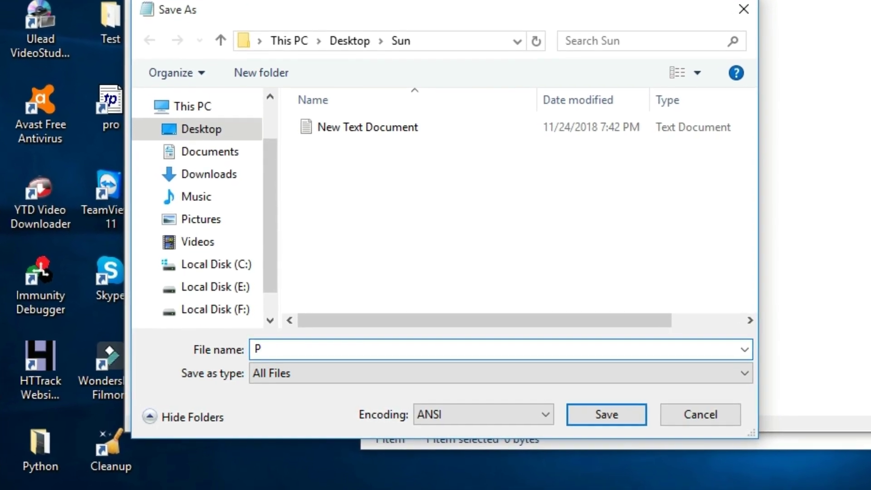
pyautogui.write('assw')
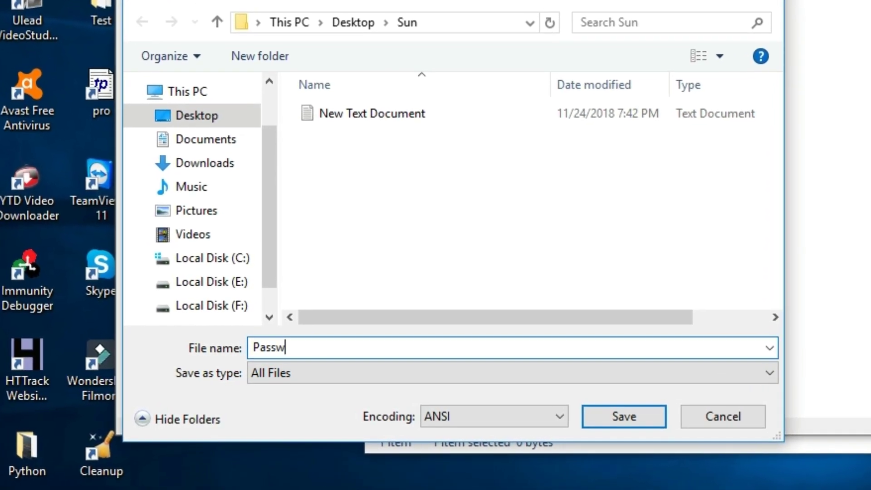
pyautogui.write('ord')
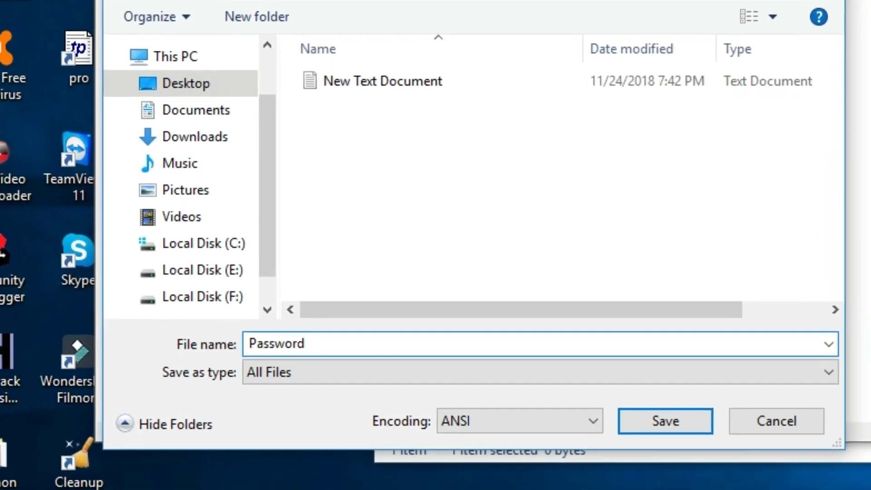
pyautogui.write('.')
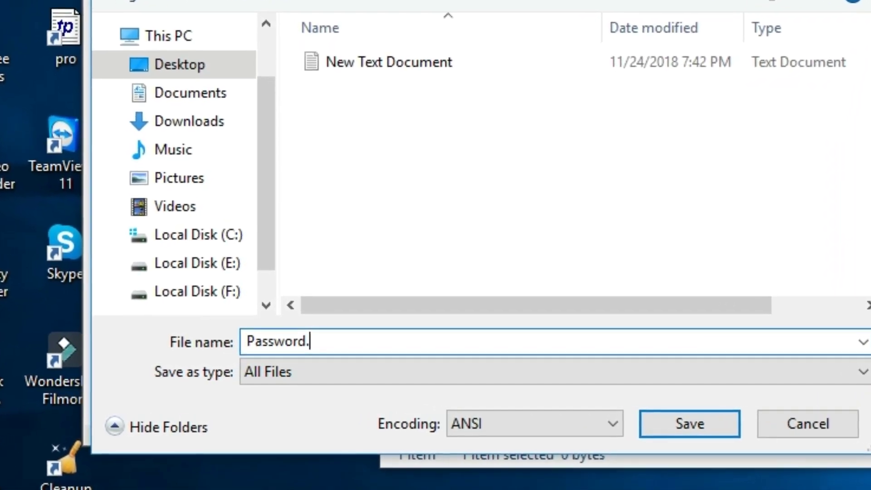
pyautogui.write('ba')
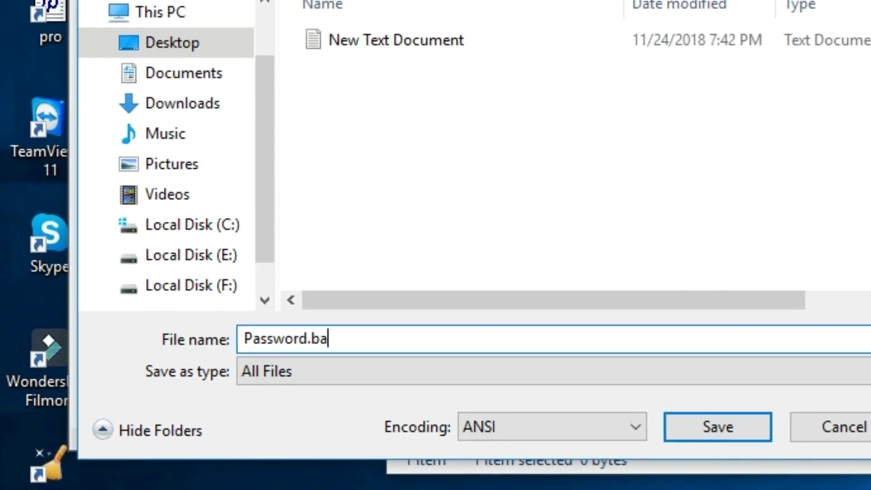
pyautogui.write('t')
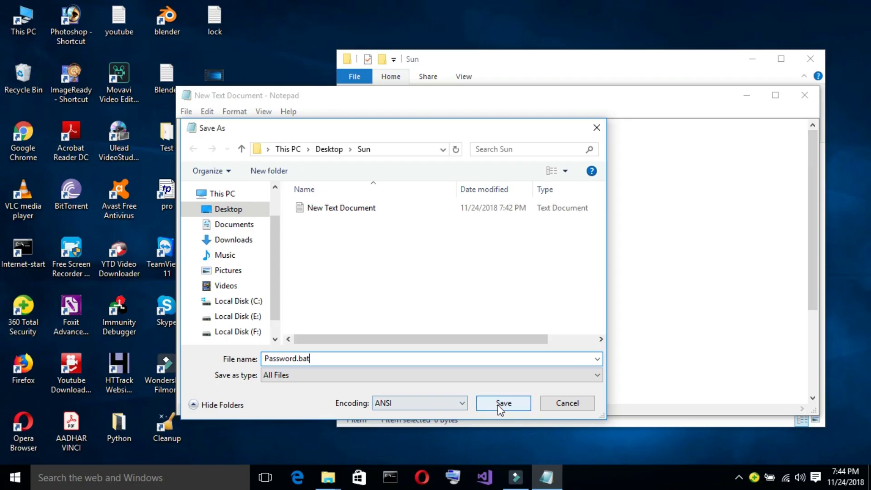
pyautogui.click(501, 405)
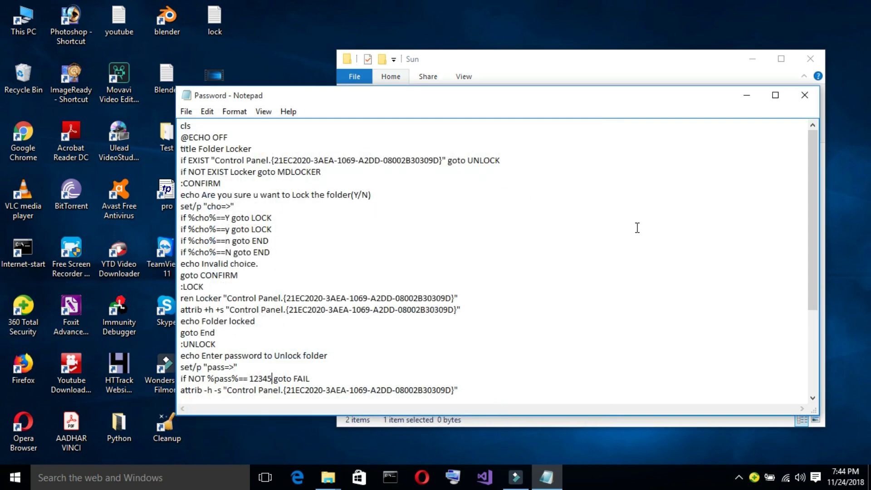
pyautogui.click(806, 92)
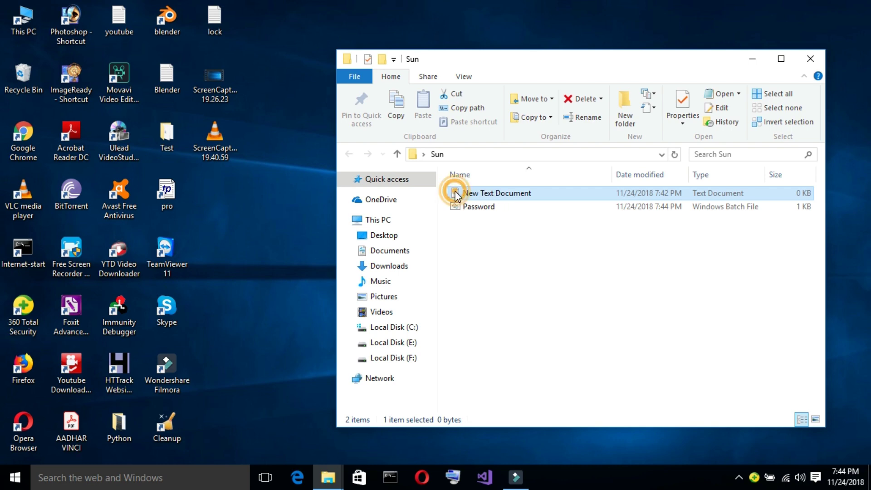
# Step: Delete New Text Document, run Password.bat to create Locker, and open the Locker folder
pyautogui.press('Delete')
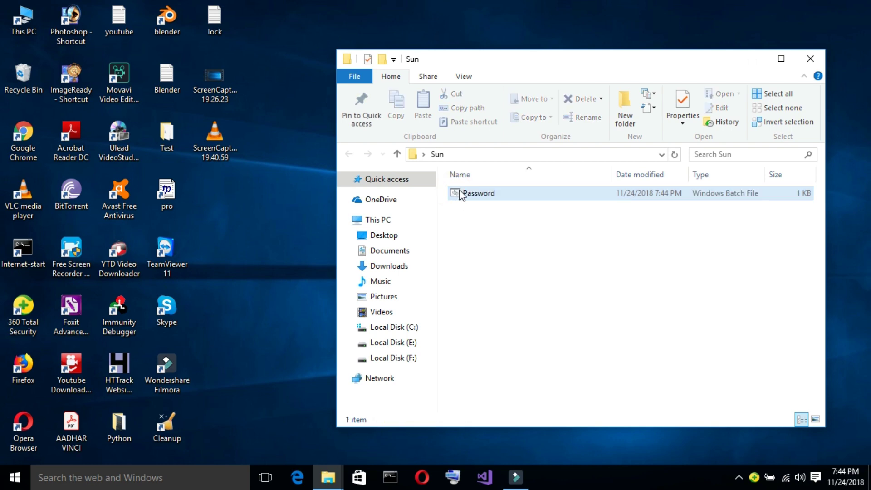
pyautogui.click(456, 192)
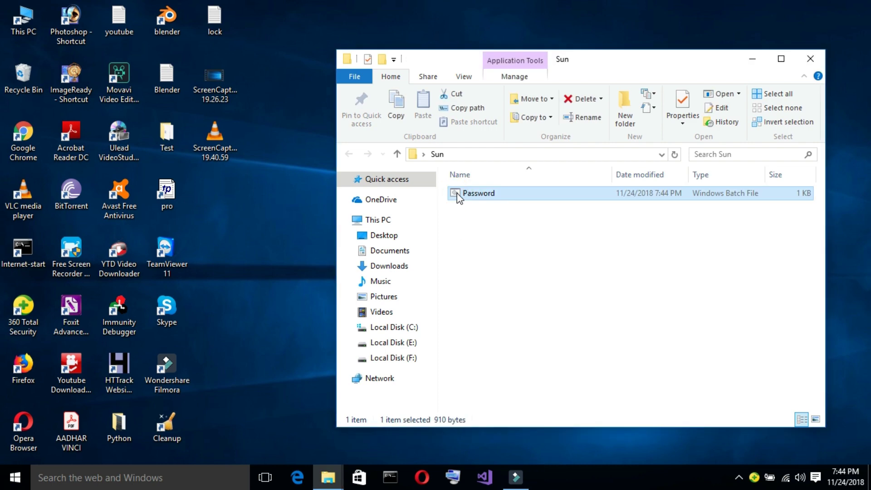
pyautogui.doubleClick(457, 193)
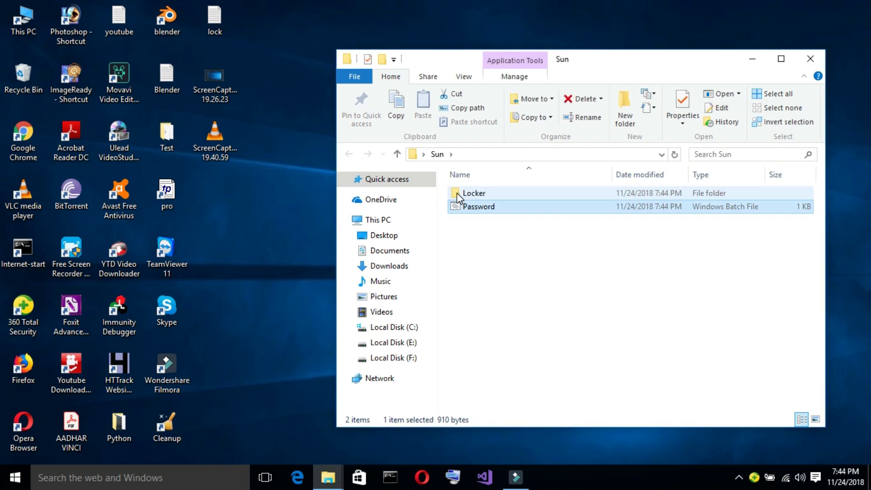
pyautogui.moveTo(475, 193)
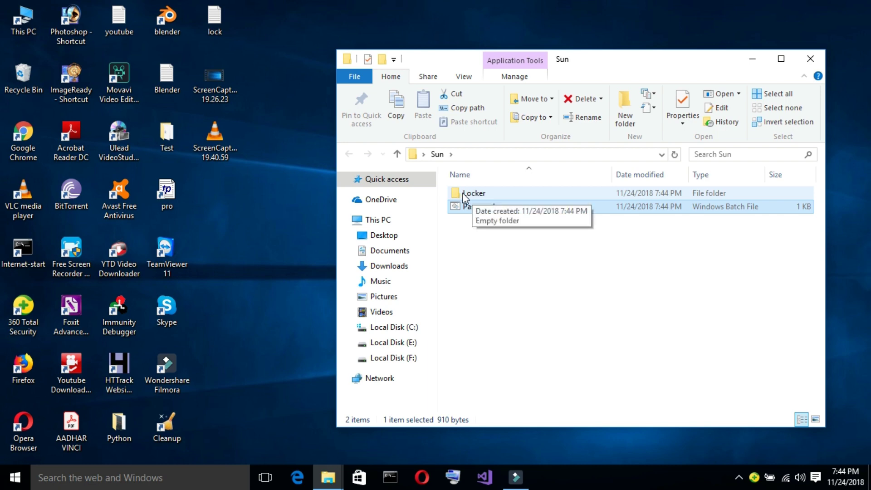
pyautogui.doubleClick(463, 196)
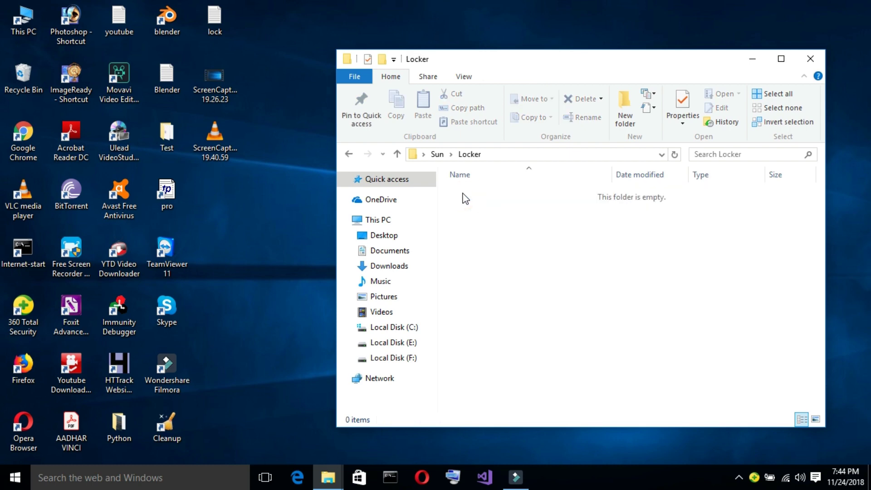
pyautogui.rightClick(480, 221)
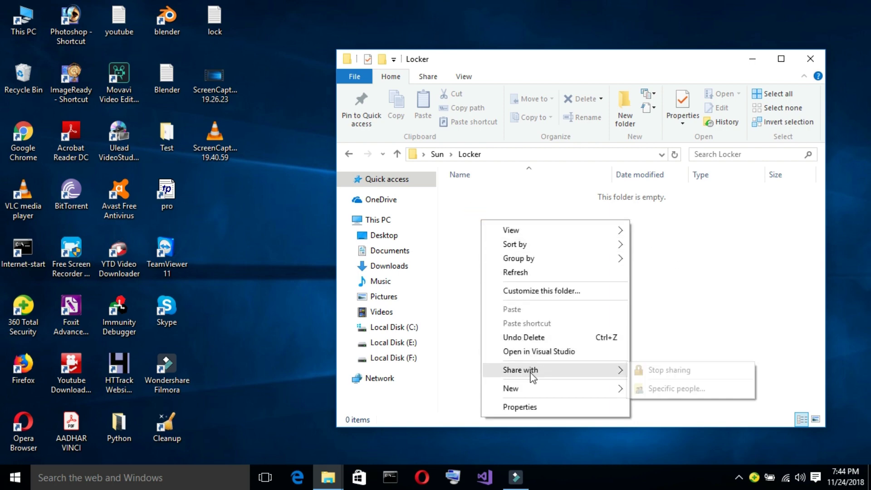
pyautogui.moveTo(518, 388)
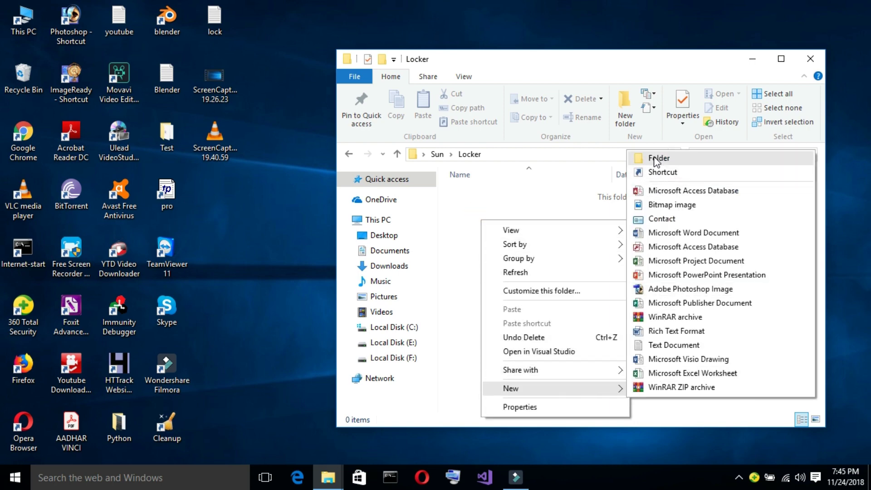
# Step: Create a My files folder inside Locker and go back to Sun
pyautogui.click(657, 159)
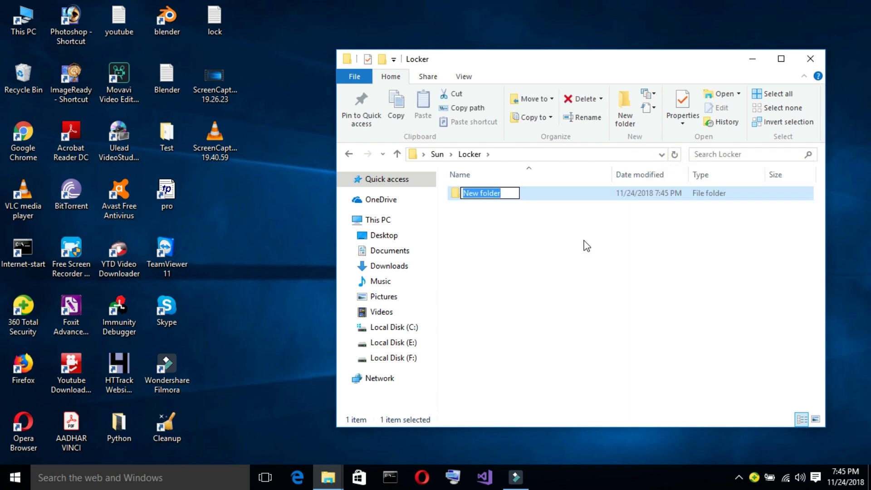
pyautogui.write('My fi')
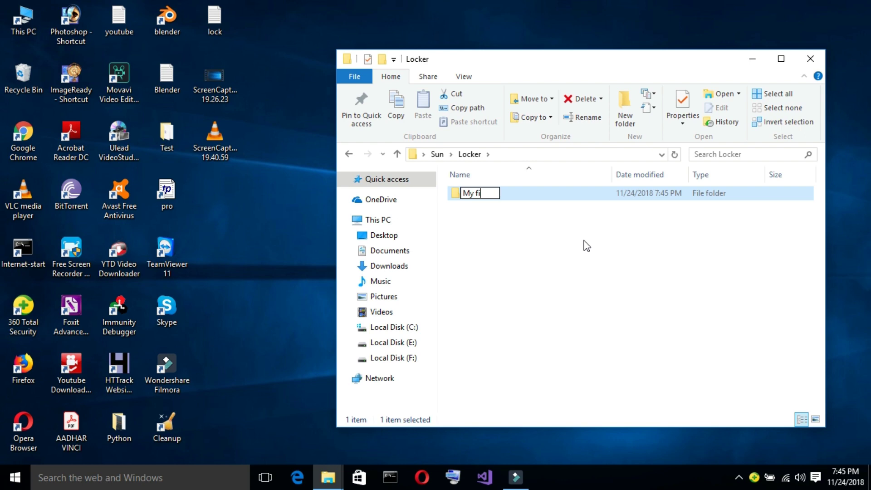
pyautogui.write('les')
pyautogui.press('Return')
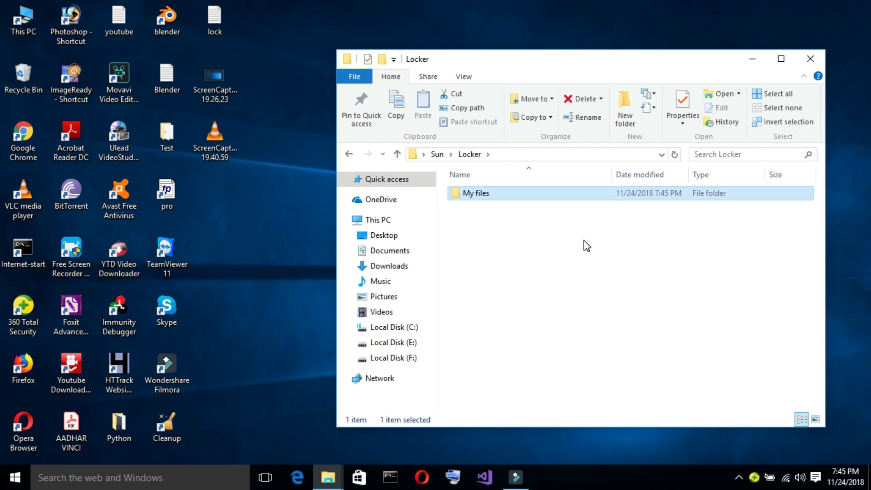
pyautogui.click(347, 156)
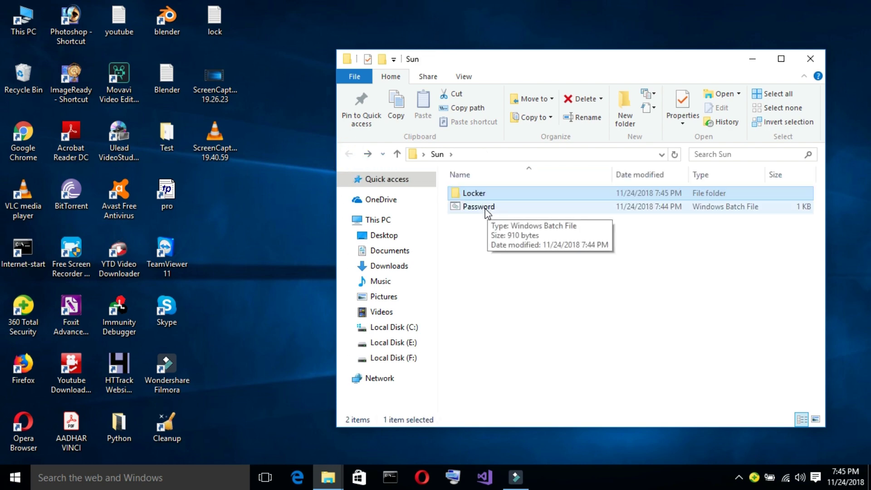
# Step: Run Password.bat and answer y so the Locker folder is hidden
pyautogui.doubleClick(486, 208)
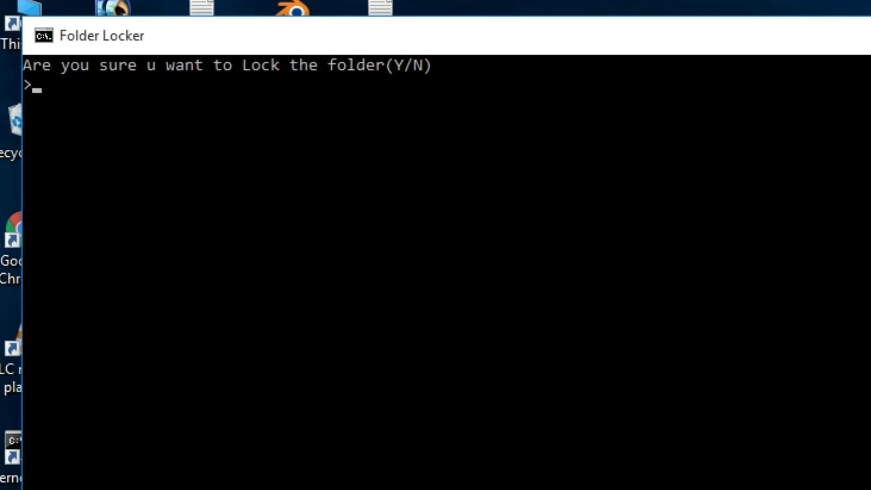
pyautogui.write('y')
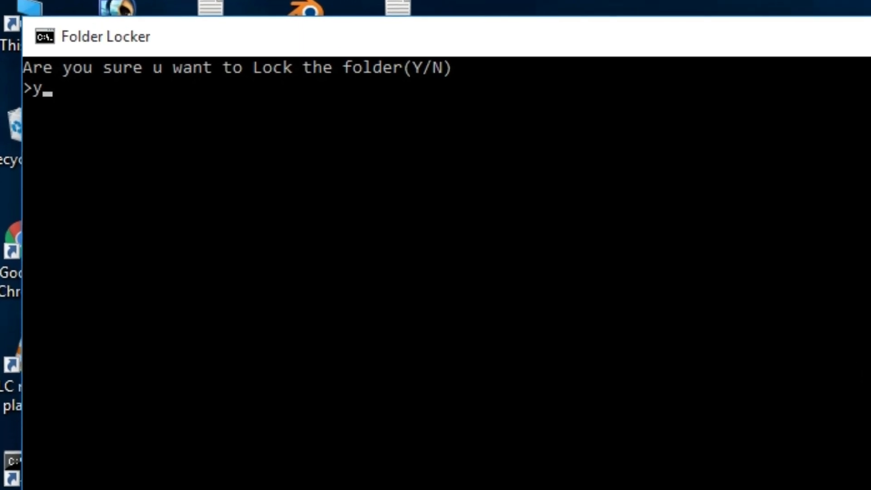
pyautogui.press('Return')
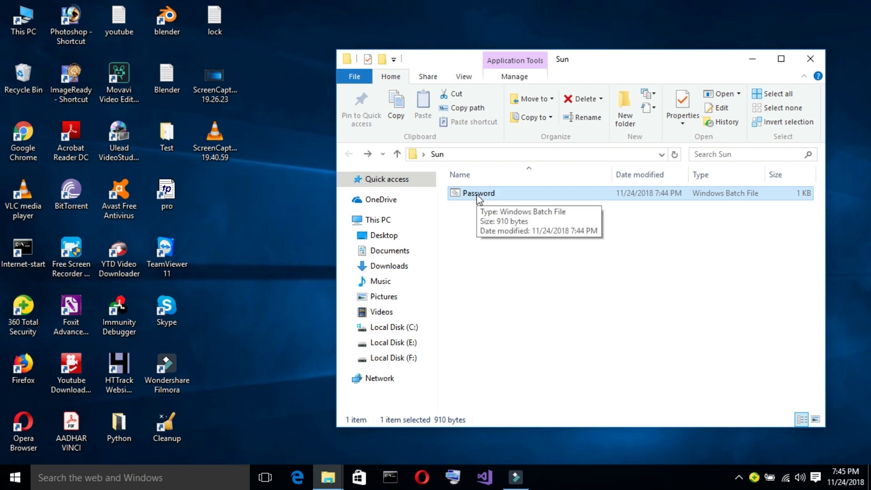
pyautogui.doubleClick(477, 196)
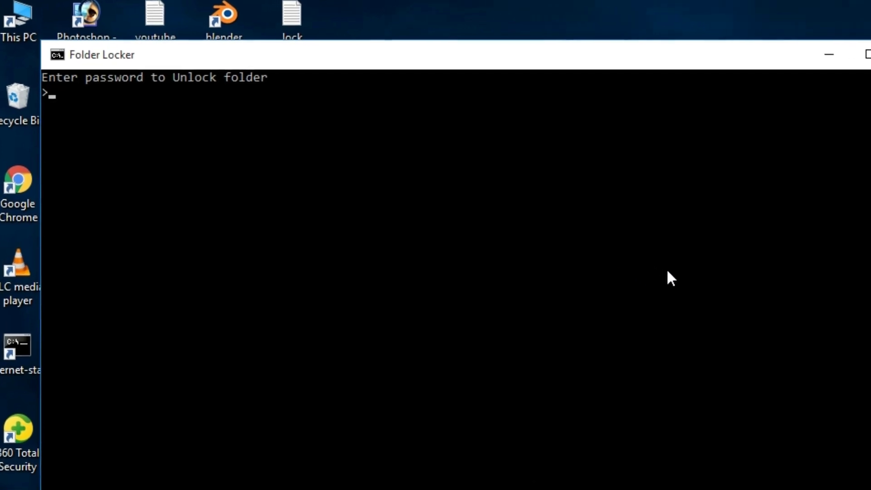
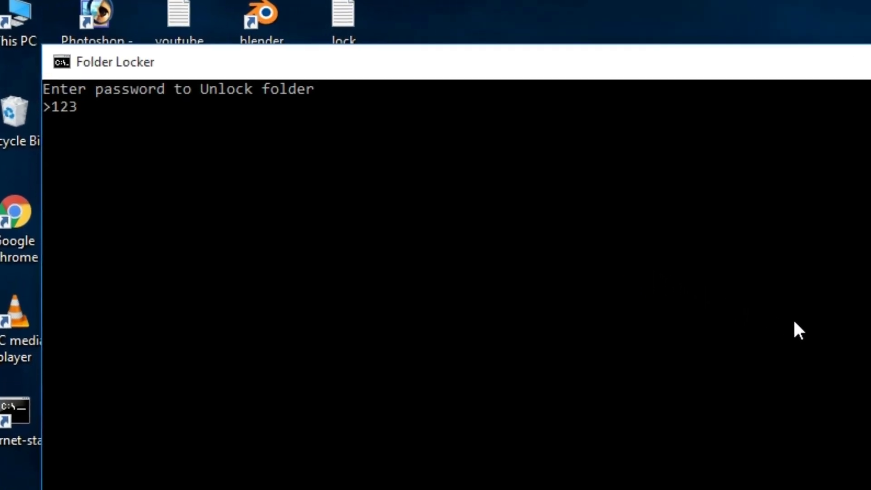
pyautogui.press('Return')
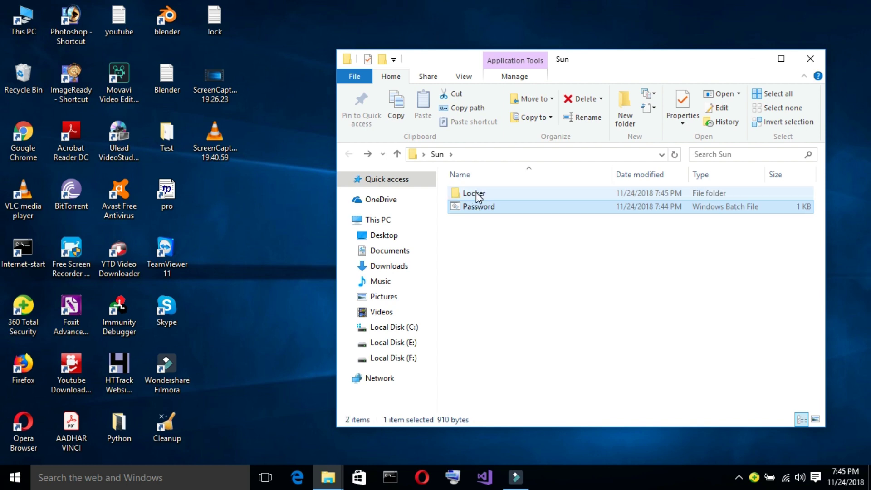
pyautogui.doubleClick(476, 195)
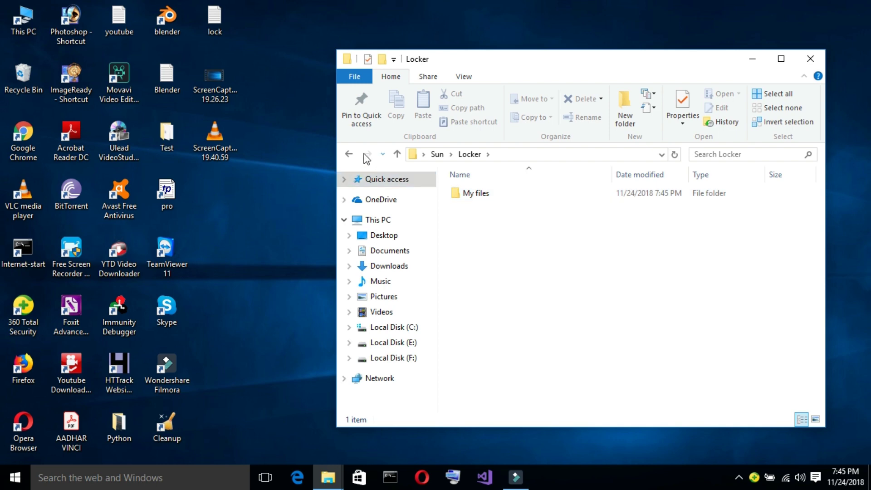
pyautogui.click(348, 154)
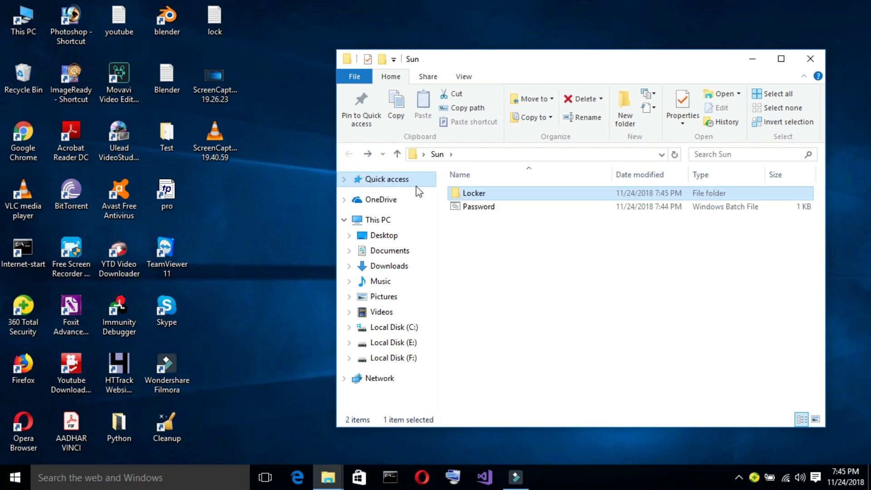
pyautogui.click(480, 207)
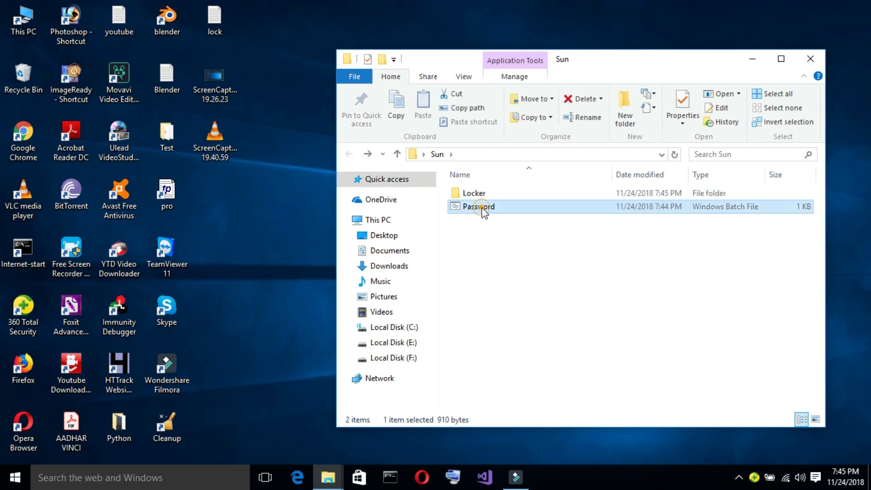
pyautogui.doubleClick(481, 209)
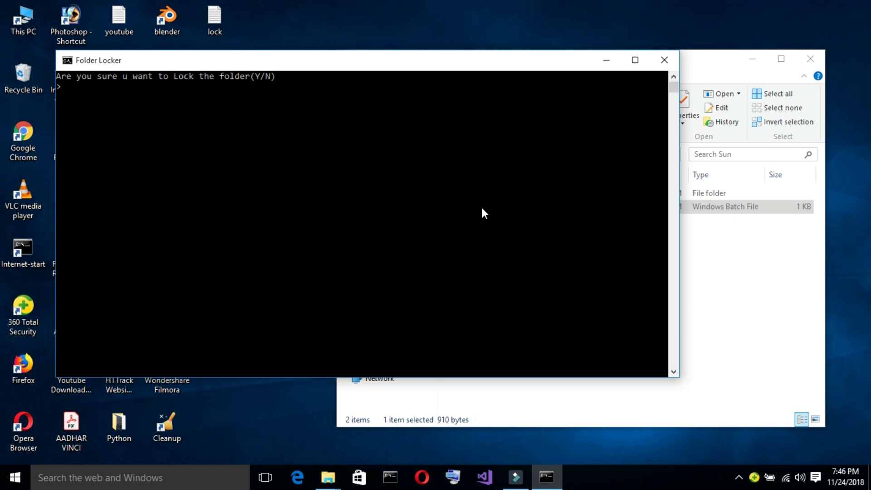
# Step: Confirm locking again and reopen Sun from the desktop to see only Password.bat
pyautogui.press('Return')
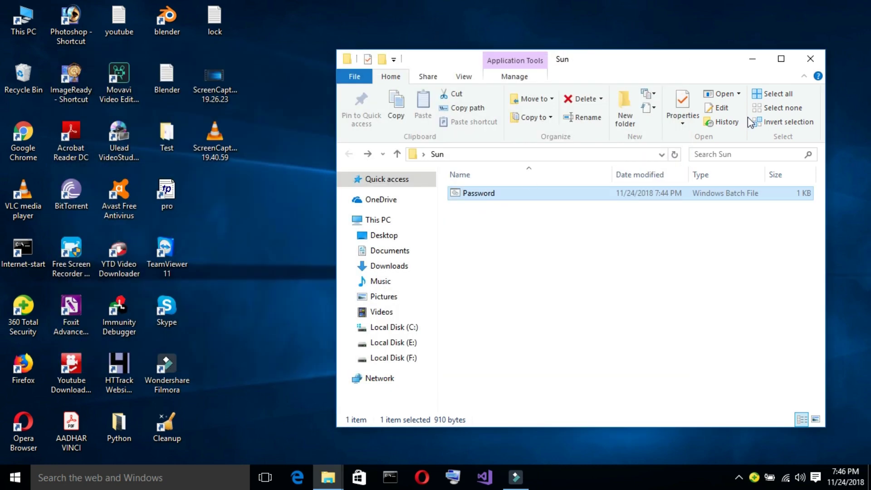
pyautogui.click(809, 59)
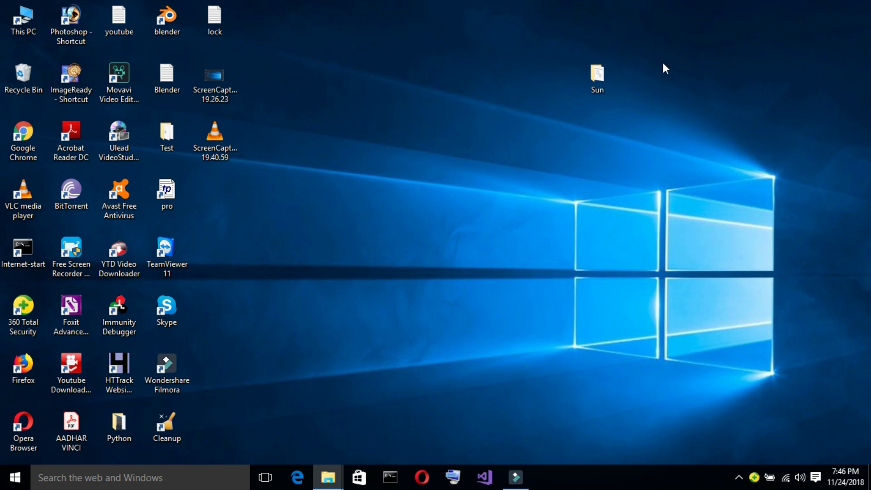
pyautogui.doubleClick(602, 76)
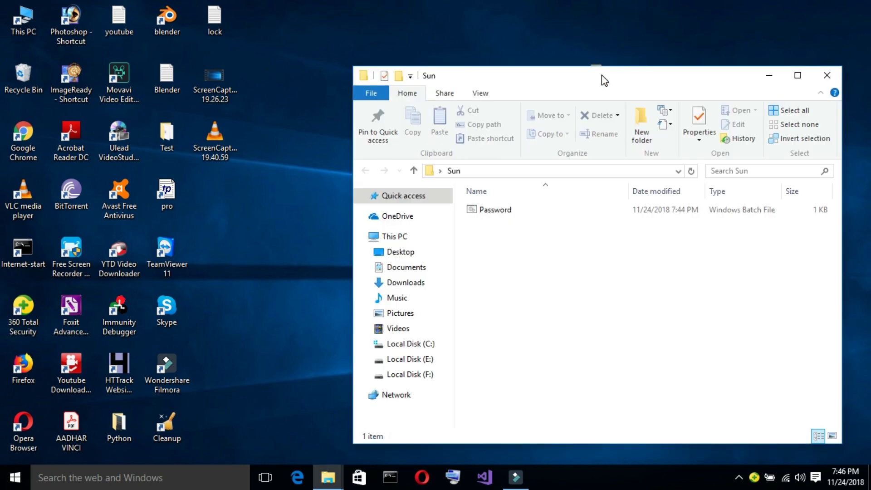